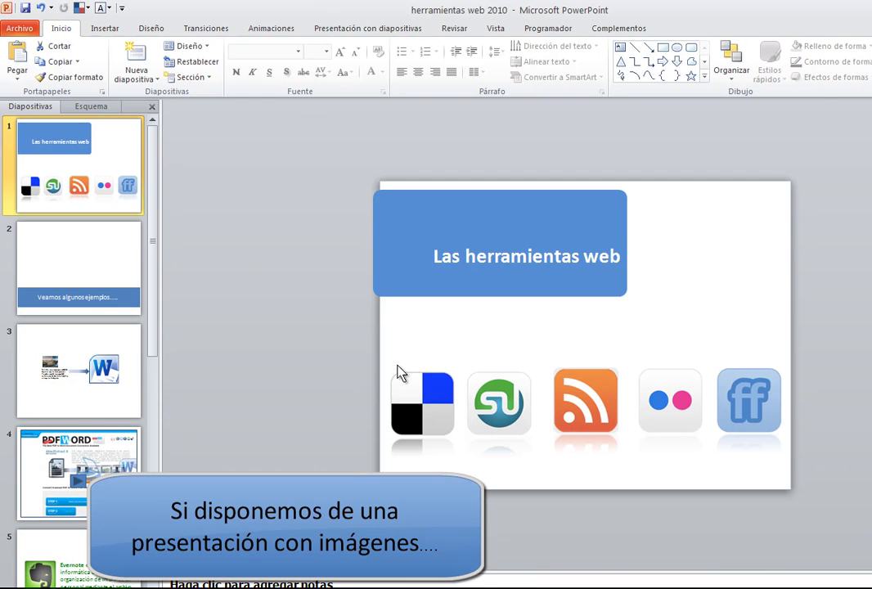
Select each of the three icon images, including StumbleUpon and RSS, on the title slide.
{"action": "left_click", "coordinate": [421, 409]}
{"action": "left_click", "coordinate": [491, 405]}
{"action": "left_click", "coordinate": [582, 401]}
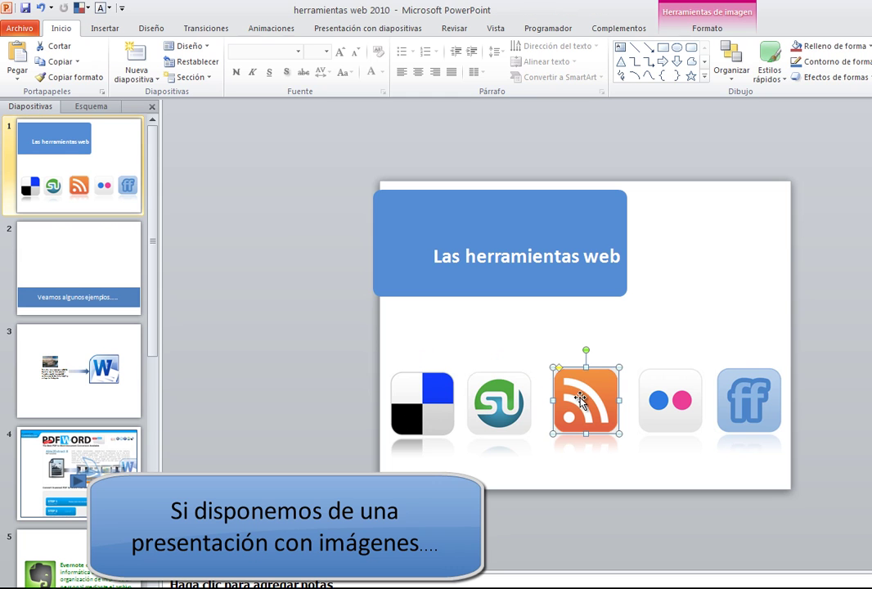
Browse slides 2–4, then select and deselect the sound clip on the Evernote slide.
{"action": "left_click", "coordinate": [119, 272]}
{"action": "left_click", "coordinate": [114, 360]}
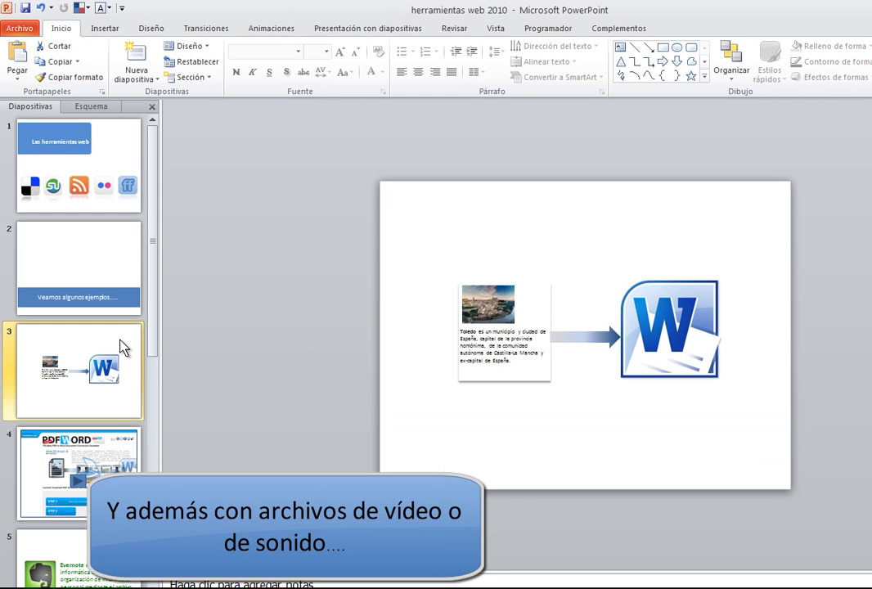
{"action": "left_click", "coordinate": [115, 446]}
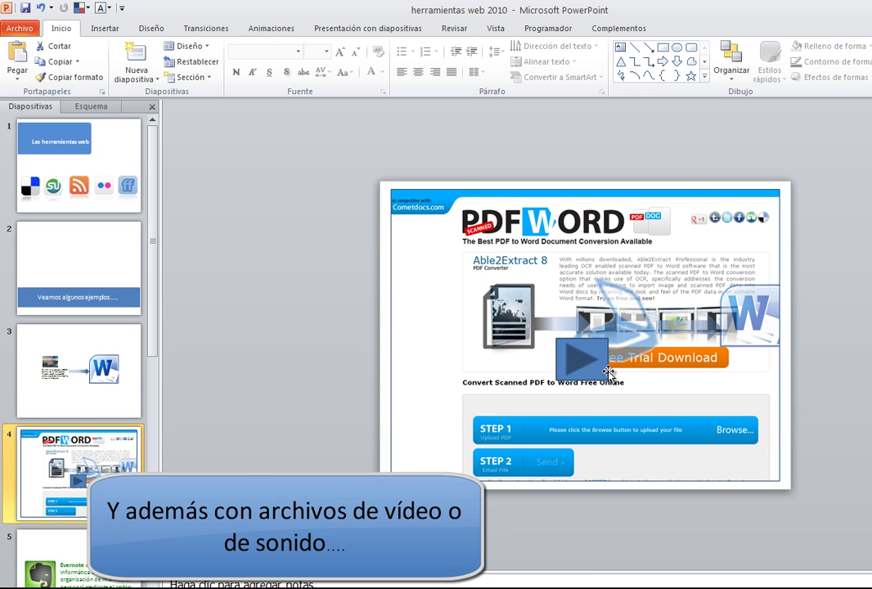
{"action": "scroll", "coordinate": [633, 482], "scroll_direction": "down", "scroll_amount": 1}
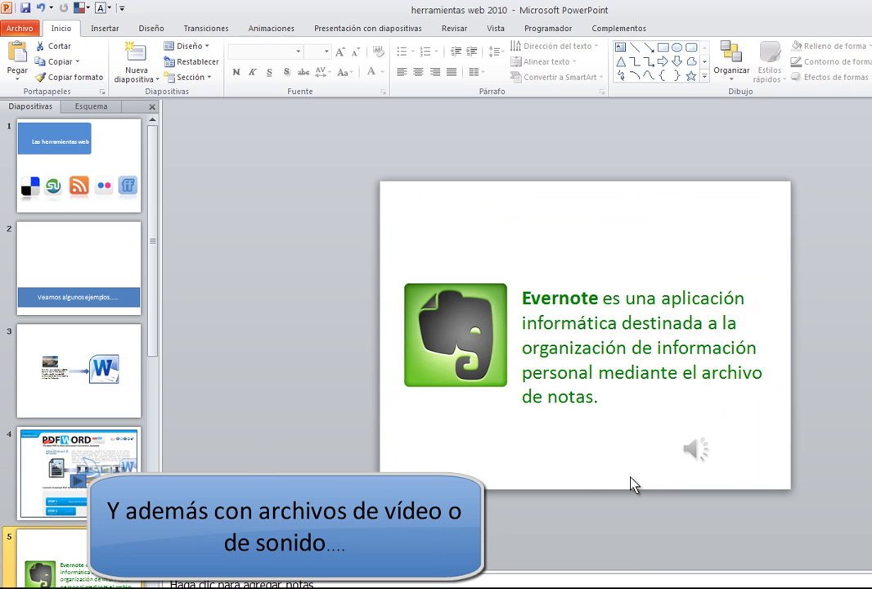
{"action": "left_click", "coordinate": [694, 449]}
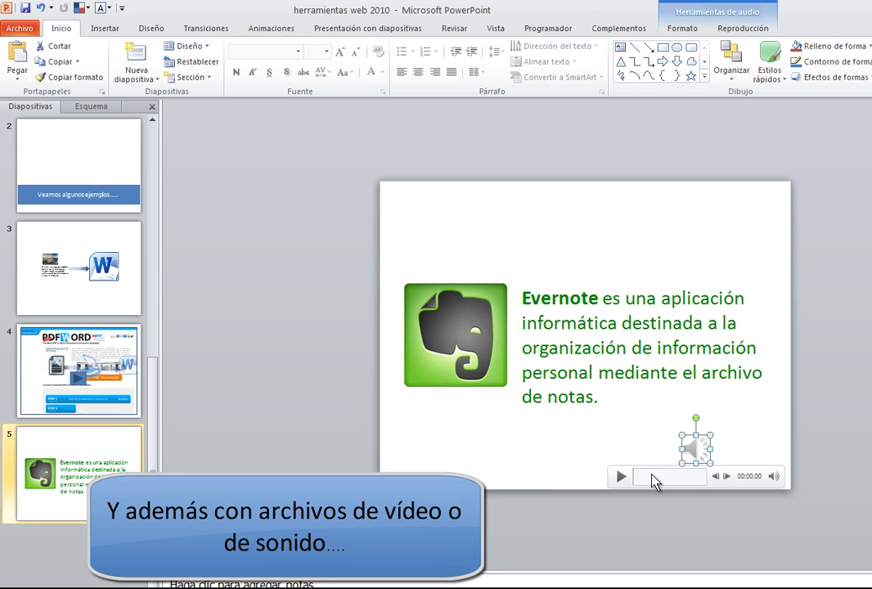
{"action": "left_click", "coordinate": [571, 465]}
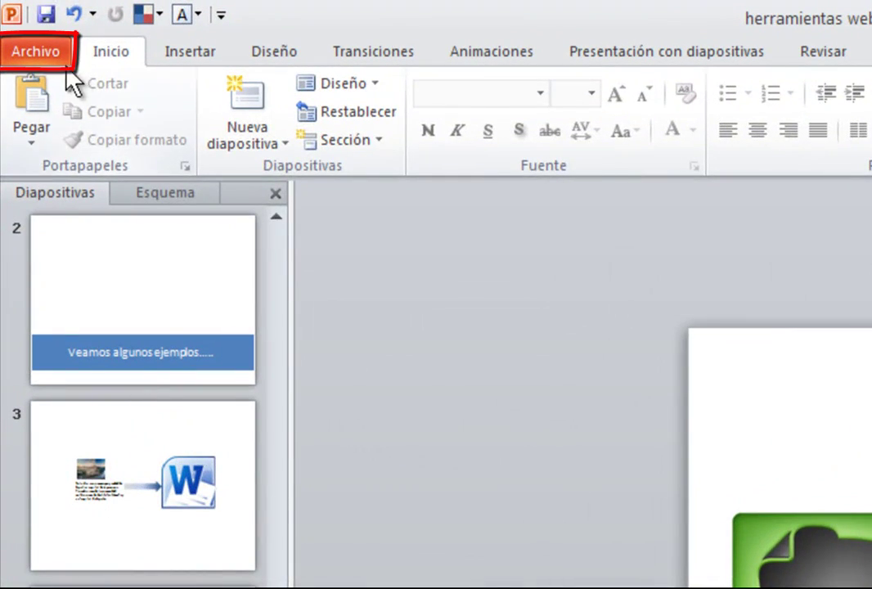
Bring up the Empaquetar para CD-ROM dialog via Guardar y enviar > Empaquetar presentación para CD.
{"action": "left_click", "coordinate": [65, 59]}
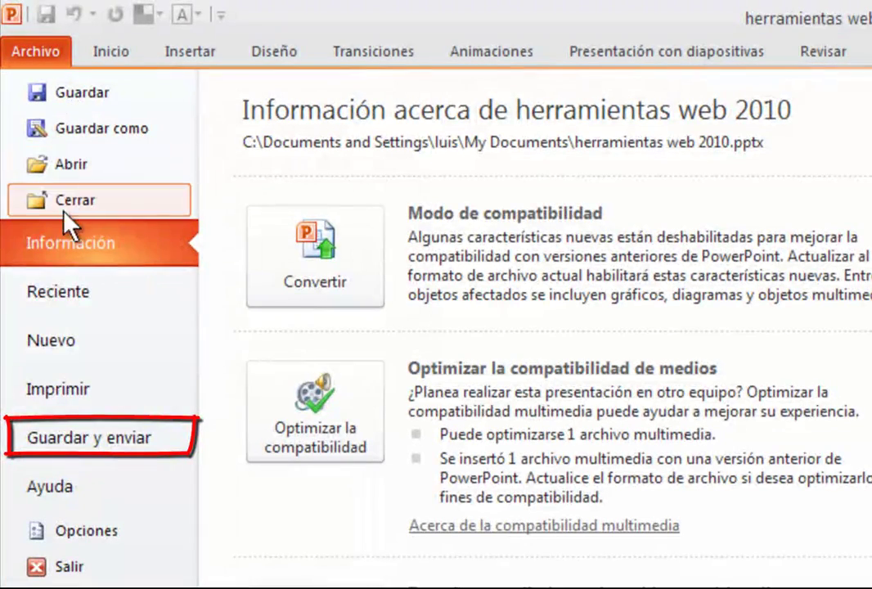
{"action": "left_click", "coordinate": [66, 442]}
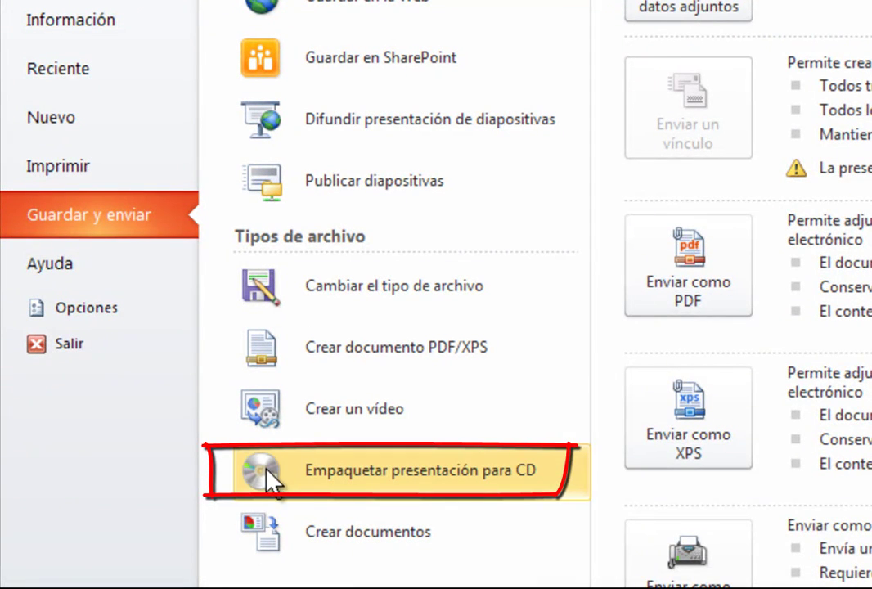
{"action": "left_click", "coordinate": [268, 473]}
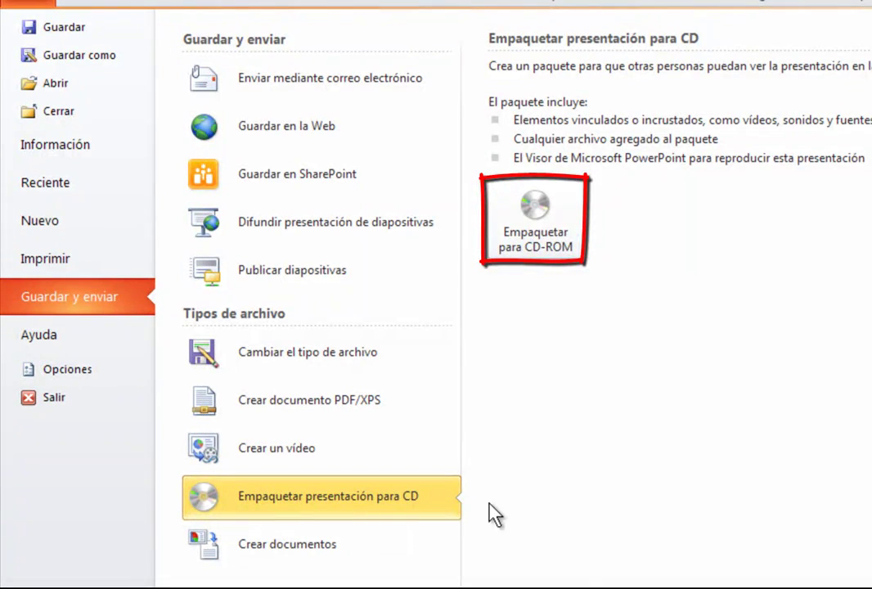
{"action": "left_click", "coordinate": [532, 246]}
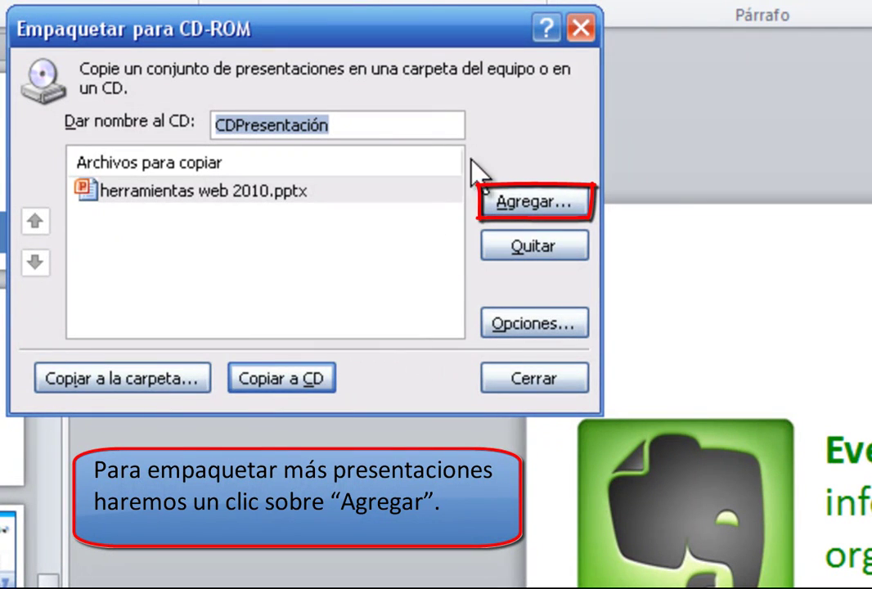
{"action": "left_click", "coordinate": [565, 195]}
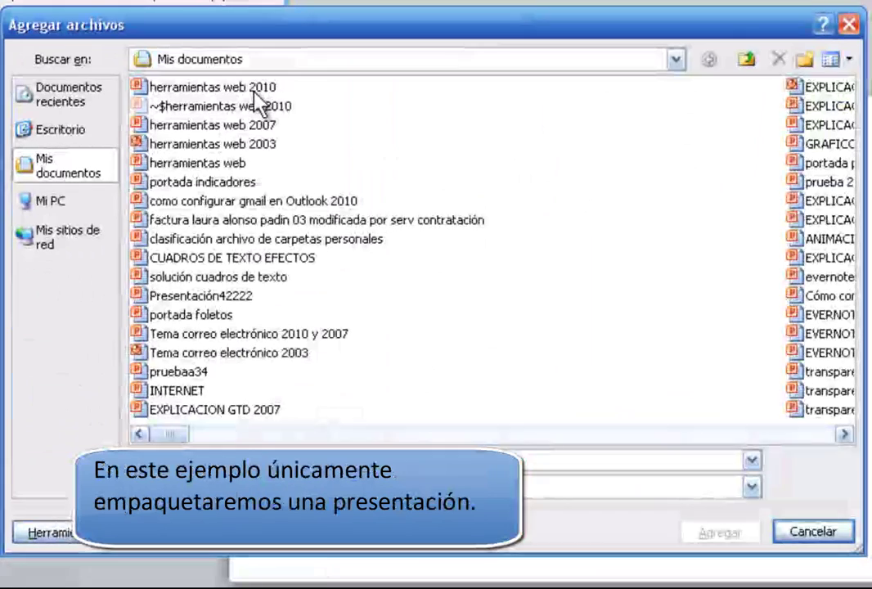
{"action": "scroll", "coordinate": [196, 319], "scroll_direction": "down", "scroll_amount": 1}
{"action": "left_click", "coordinate": [254, 219]}
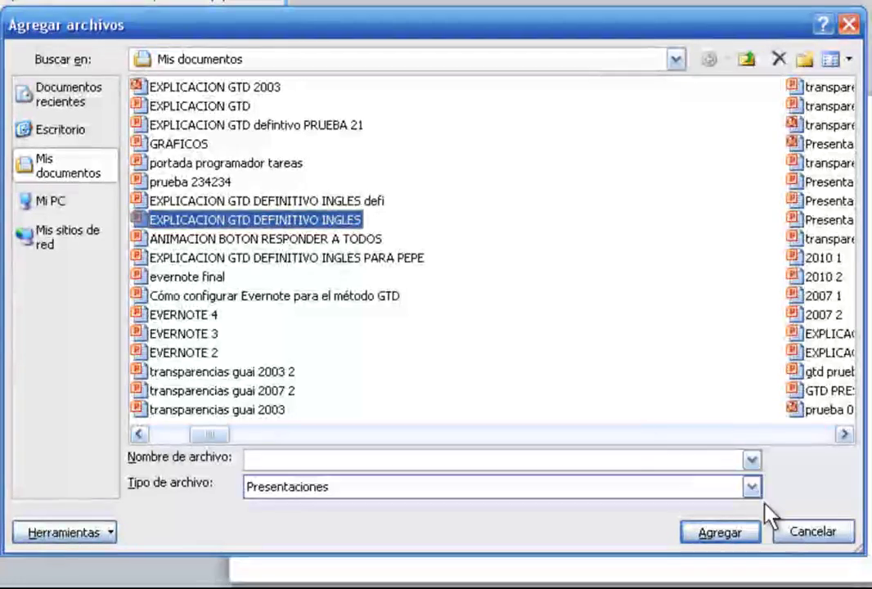
{"action": "left_click", "coordinate": [793, 540]}
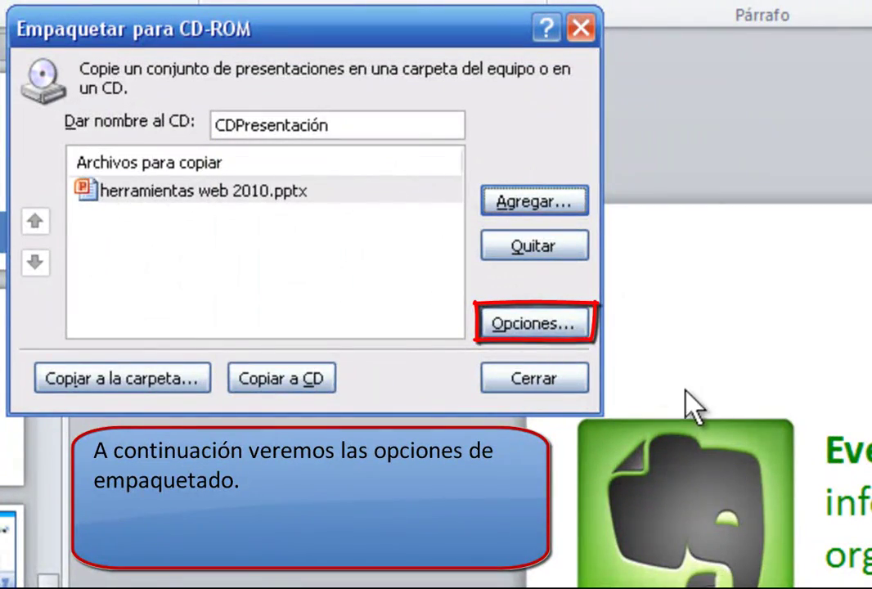
In the package Opciones, keep Archivos vinculados and add Fuentes TrueType incrustadas, then accept.
{"action": "left_click", "coordinate": [570, 323]}
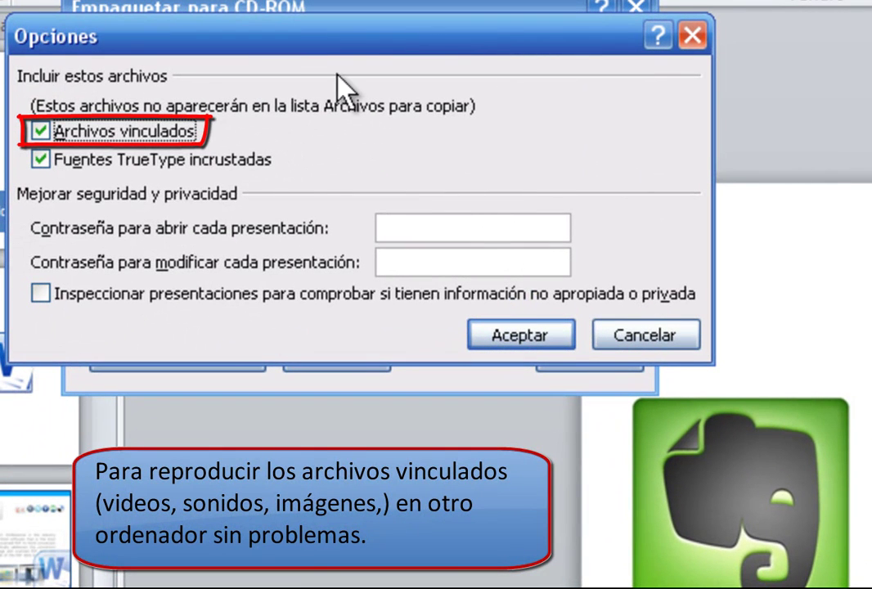
{"action": "left_click", "coordinate": [39, 134]}
{"action": "left_click", "coordinate": [39, 133]}
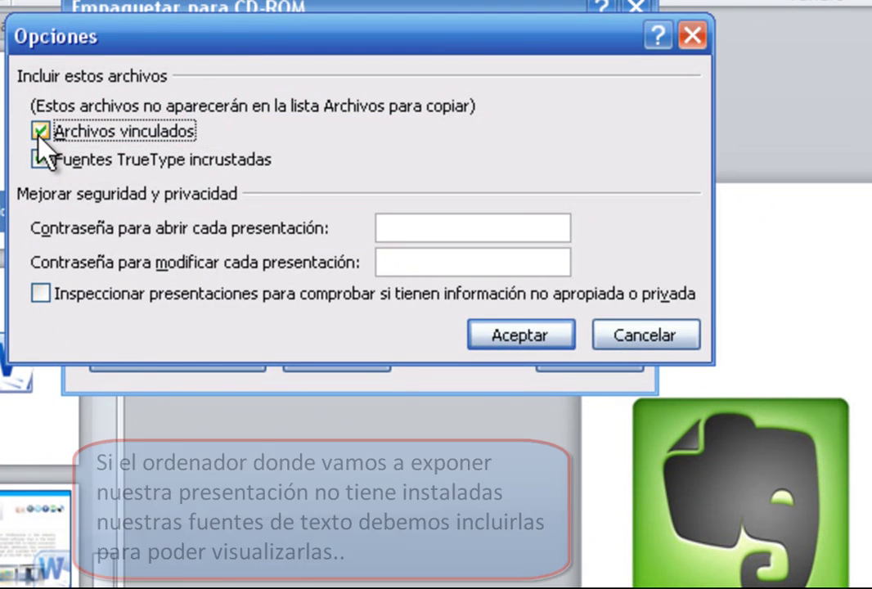
{"action": "left_click", "coordinate": [41, 157]}
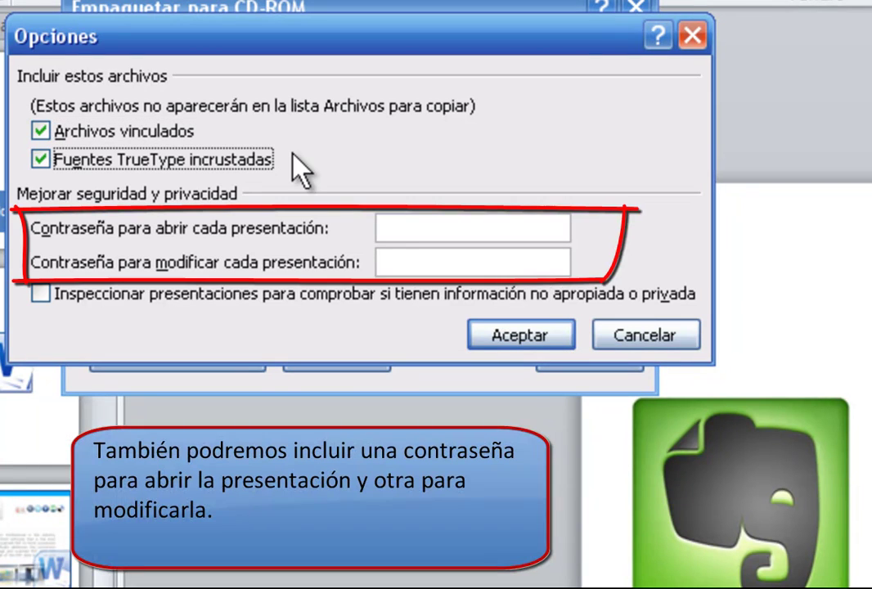
{"action": "left_click", "coordinate": [382, 225]}
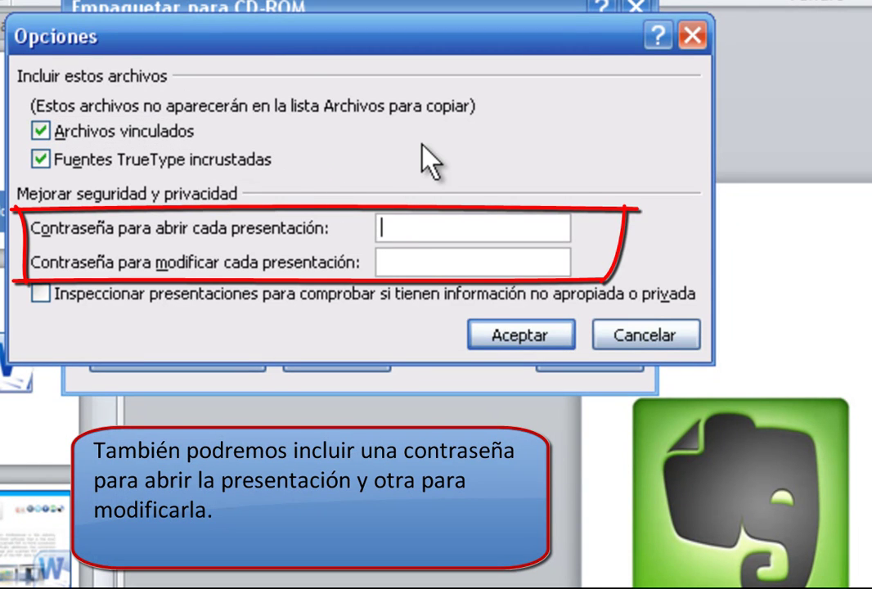
{"action": "left_click", "coordinate": [407, 256]}
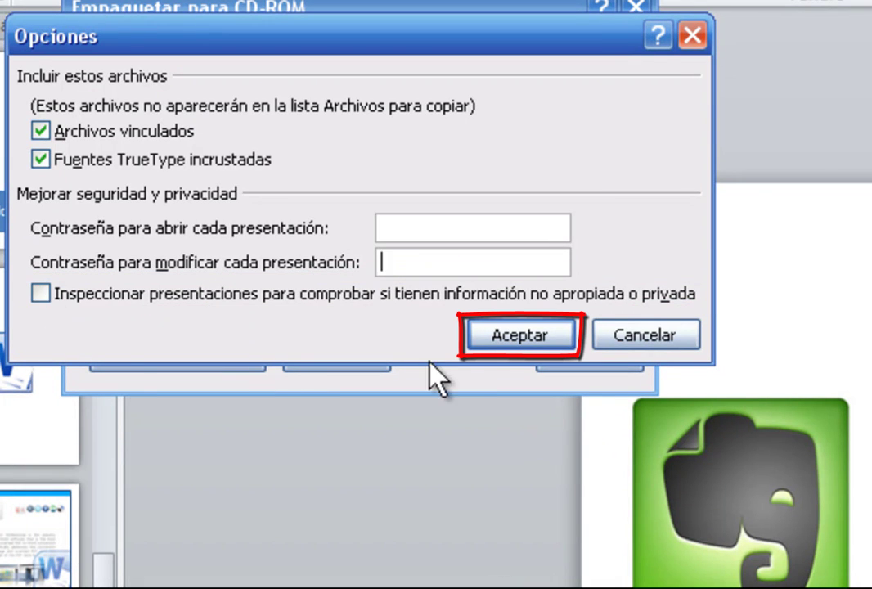
{"action": "left_click", "coordinate": [516, 336]}
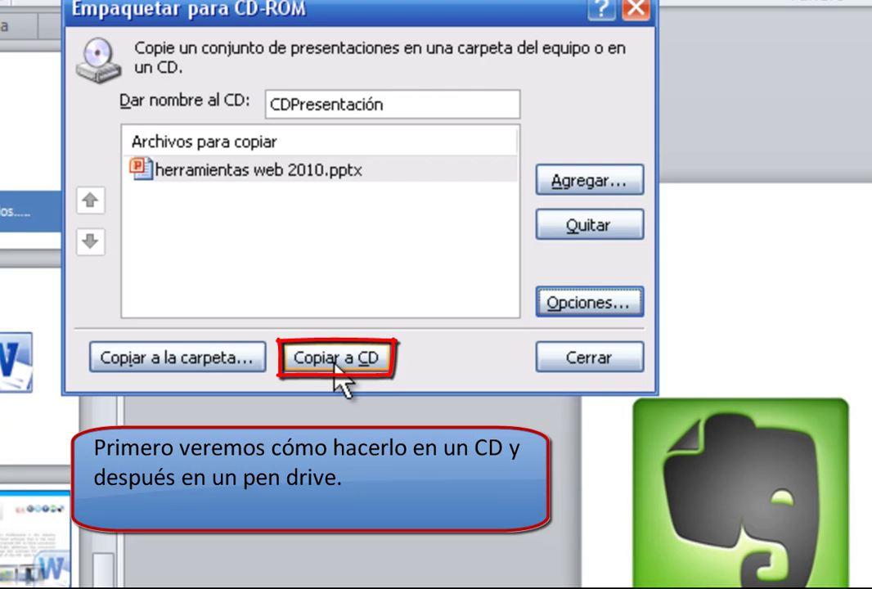
Copy the package to CD with its linked files and decline making another CD.
{"action": "left_click", "coordinate": [334, 366]}
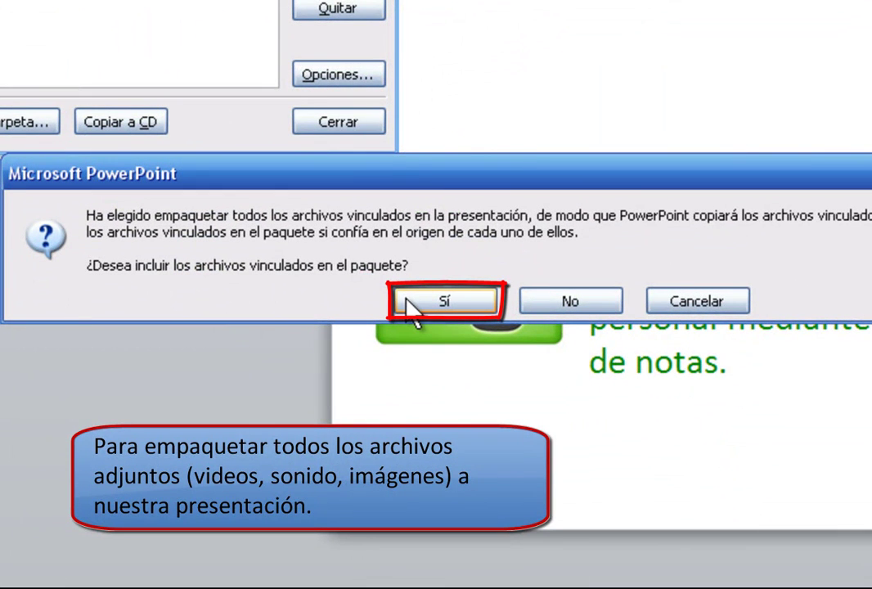
{"action": "left_click", "coordinate": [413, 305]}
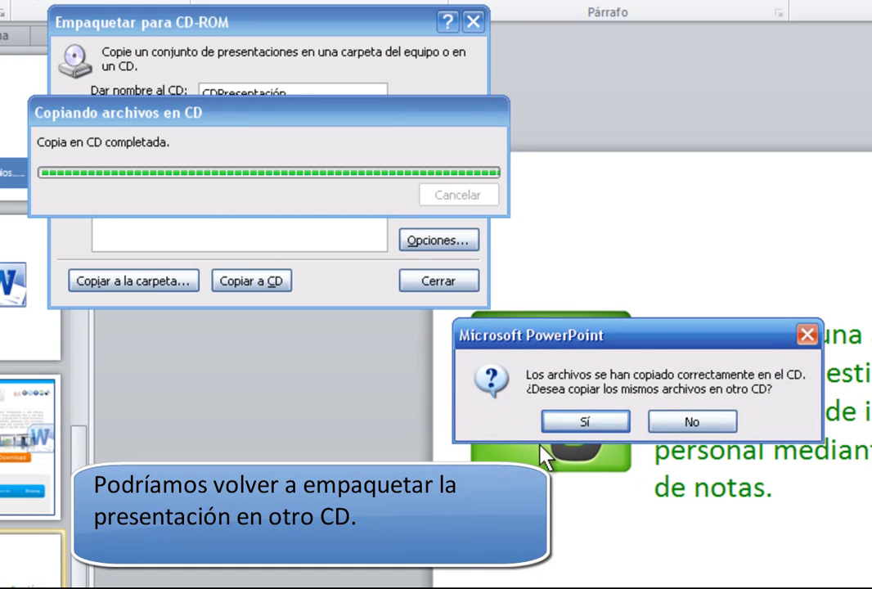
{"action": "left_click", "coordinate": [664, 426]}
{"action": "left_click", "coordinate": [676, 426]}
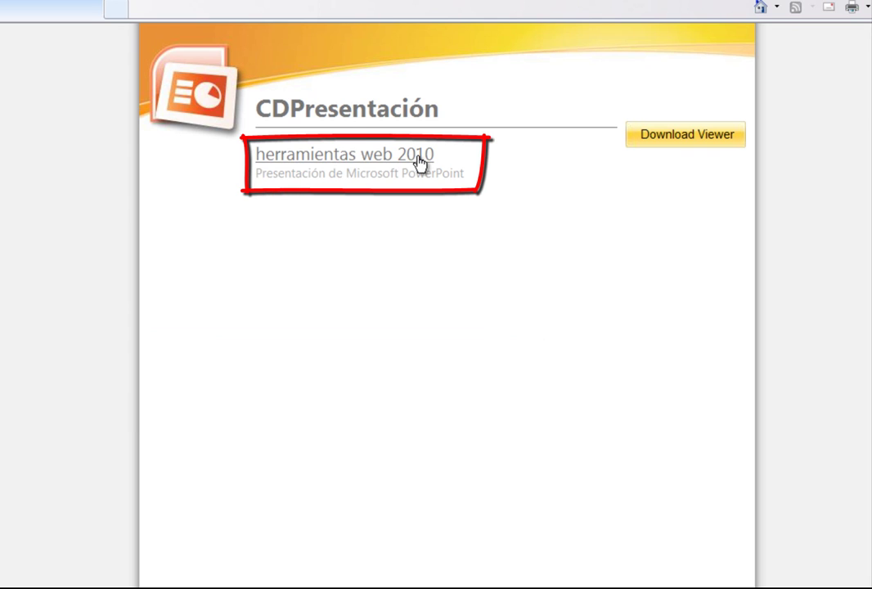
Open herramientas web 2010 from the CDPresentación browser page, choosing to open the file directly.
{"action": "left_click", "coordinate": [419, 161]}
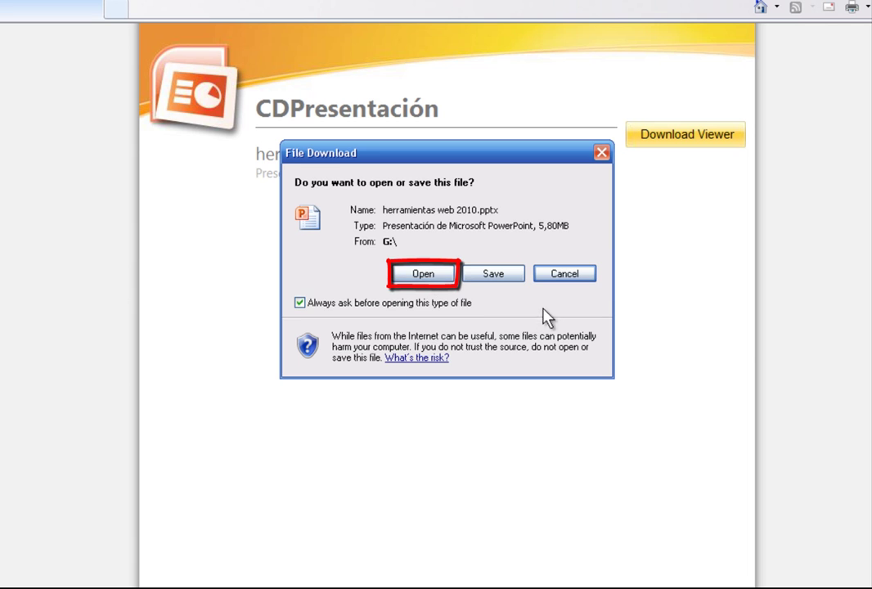
{"action": "left_click", "coordinate": [564, 275]}
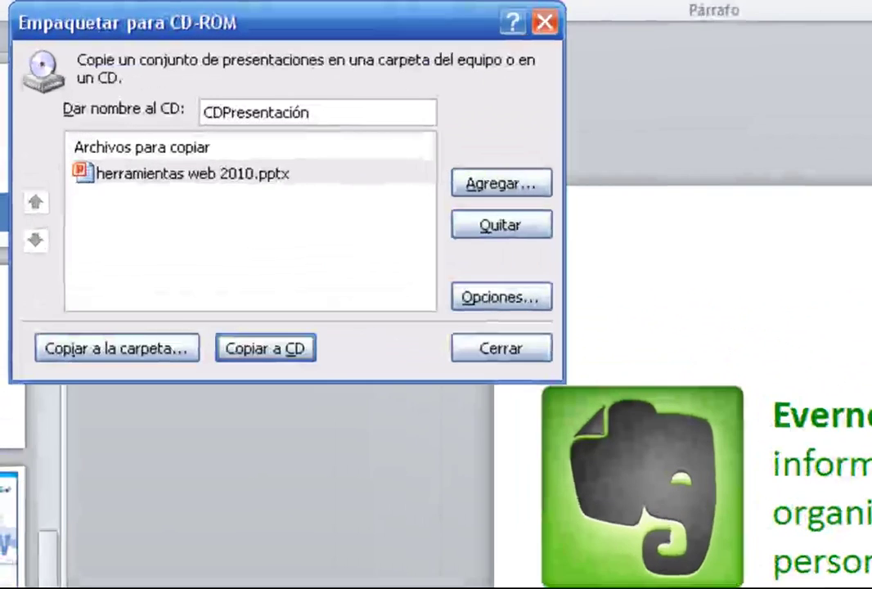
Copy the package to a CDPresentación folder on the Transcend (I:) pen drive.
{"action": "left_click", "coordinate": [163, 358]}
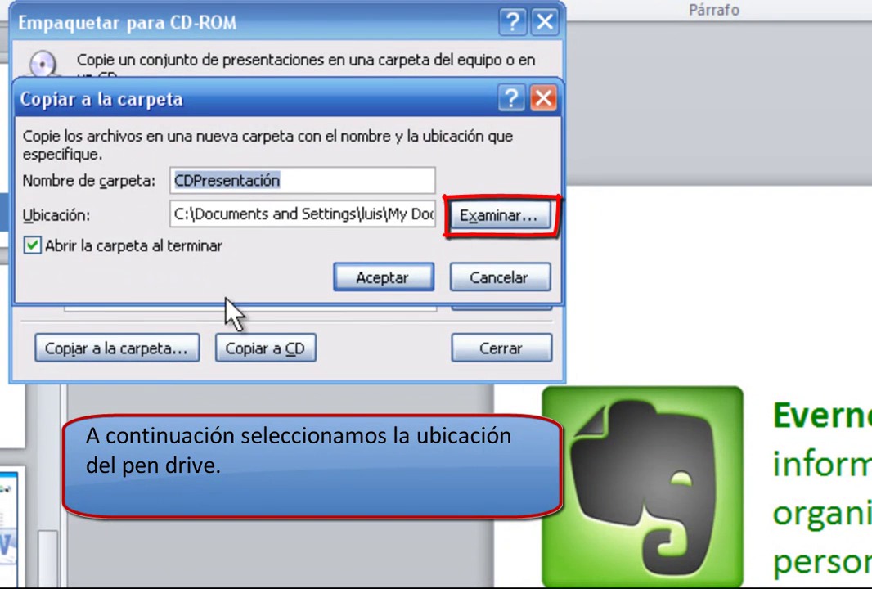
{"action": "left_click", "coordinate": [526, 211]}
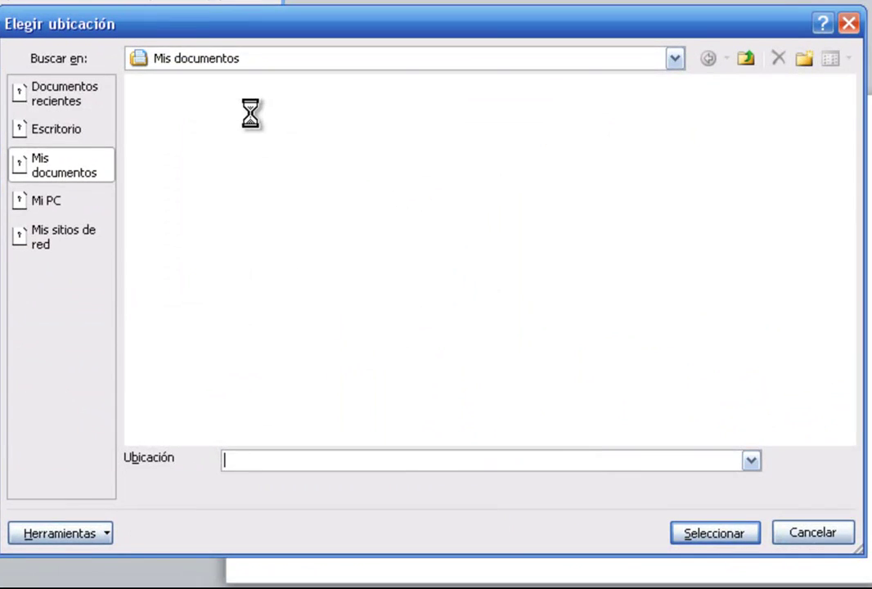
{"action": "left_click", "coordinate": [54, 201]}
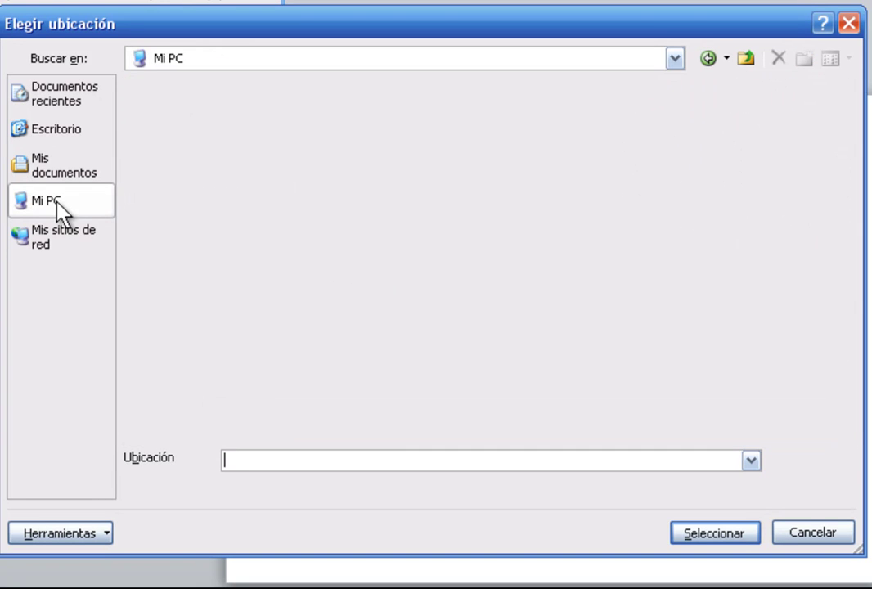
{"action": "left_click", "coordinate": [168, 201]}
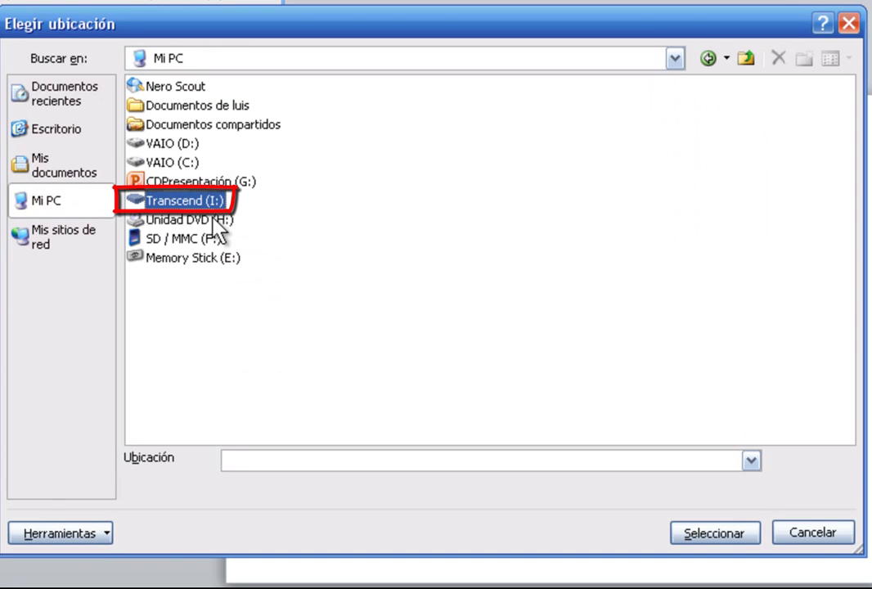
{"action": "left_click", "coordinate": [704, 544]}
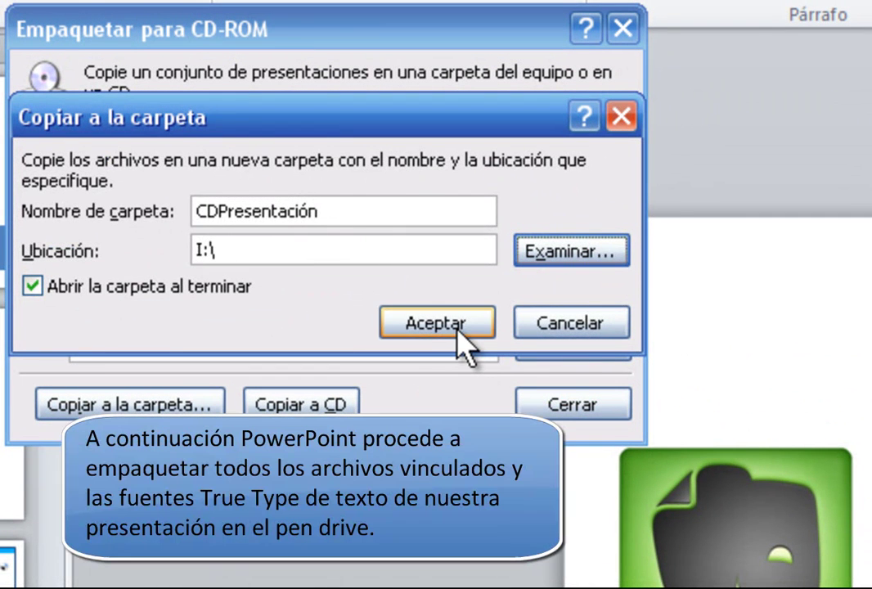
{"action": "left_click", "coordinate": [457, 330]}
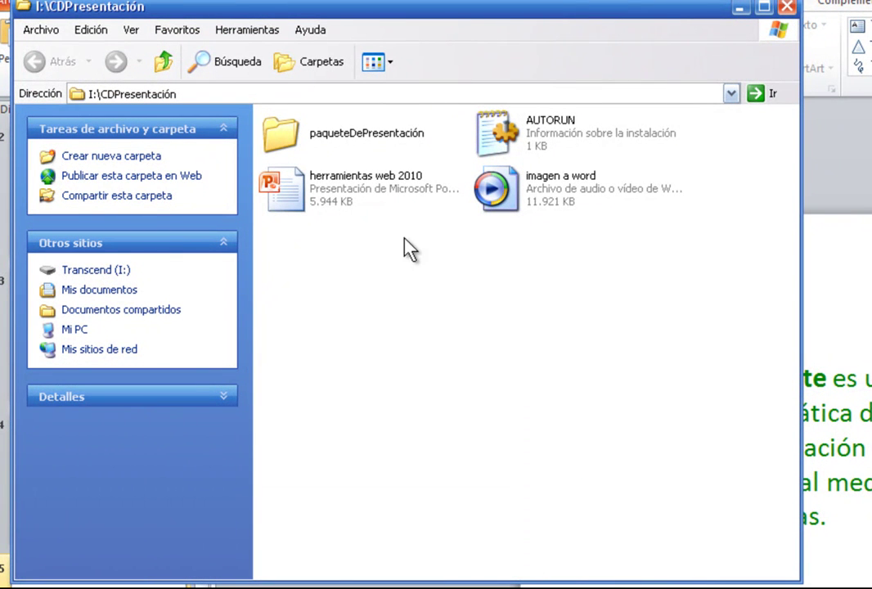
Show the paqueteDePresentación folder contents in Detalles view.
{"action": "double_click", "coordinate": [353, 135]}
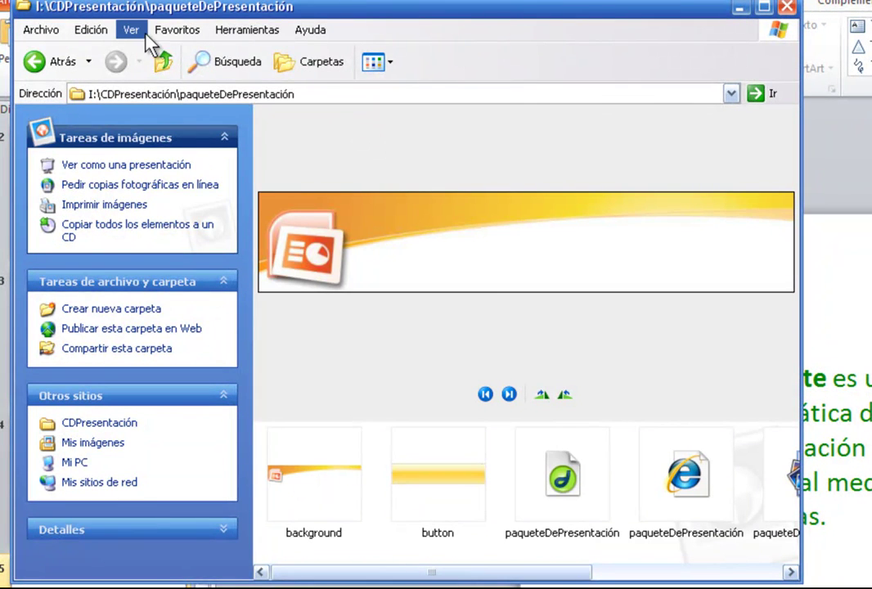
{"action": "left_click", "coordinate": [130, 29]}
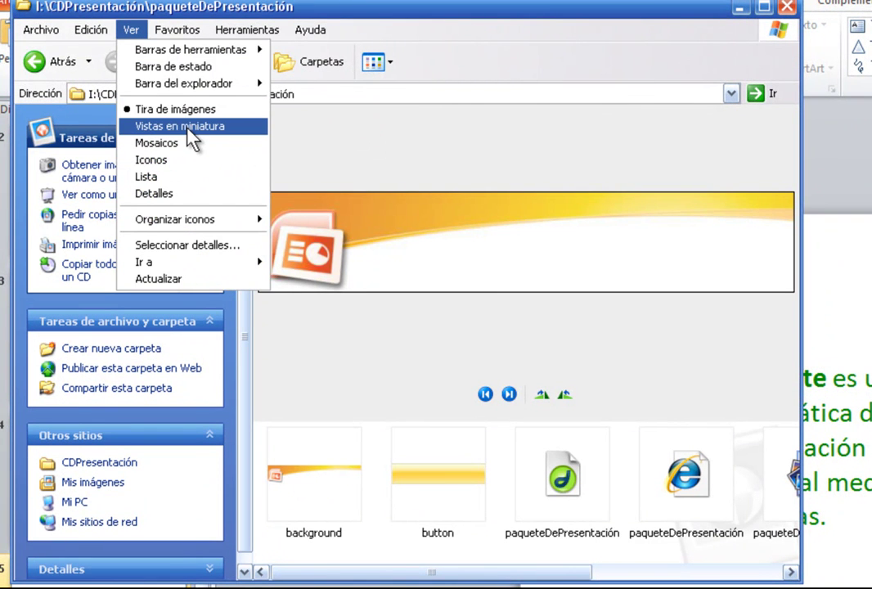
{"action": "left_click", "coordinate": [185, 194]}
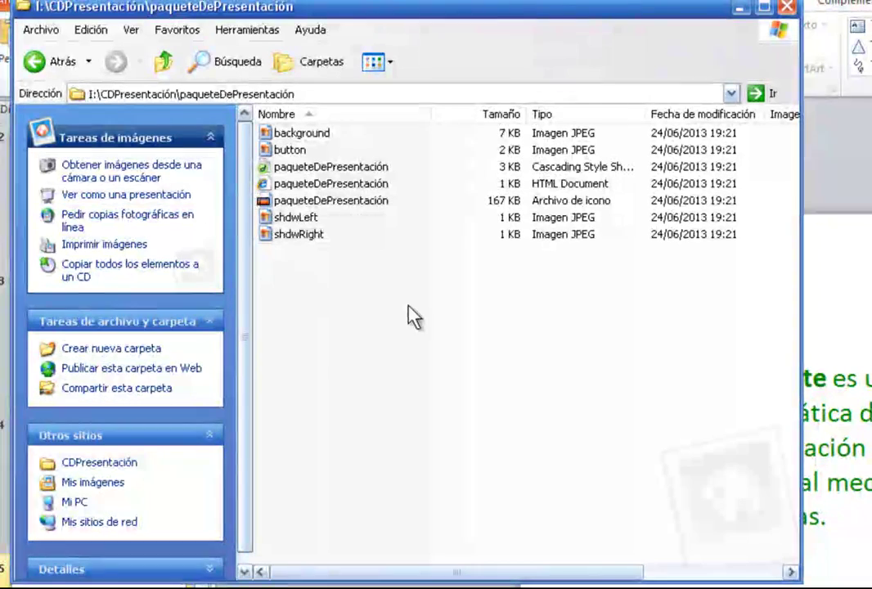
Close the pen drive folder window and the Empaquetar para CD-ROM dialog.
{"action": "left_click_drag", "start_coordinate": [461, 10], "coordinate": [484, 37]}
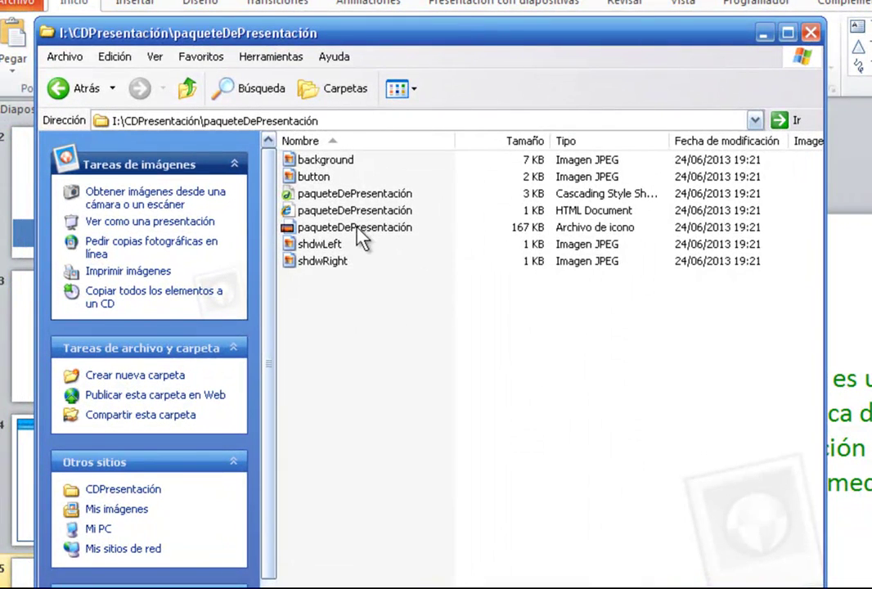
{"action": "left_click", "coordinate": [811, 34]}
{"action": "left_click", "coordinate": [508, 345]}
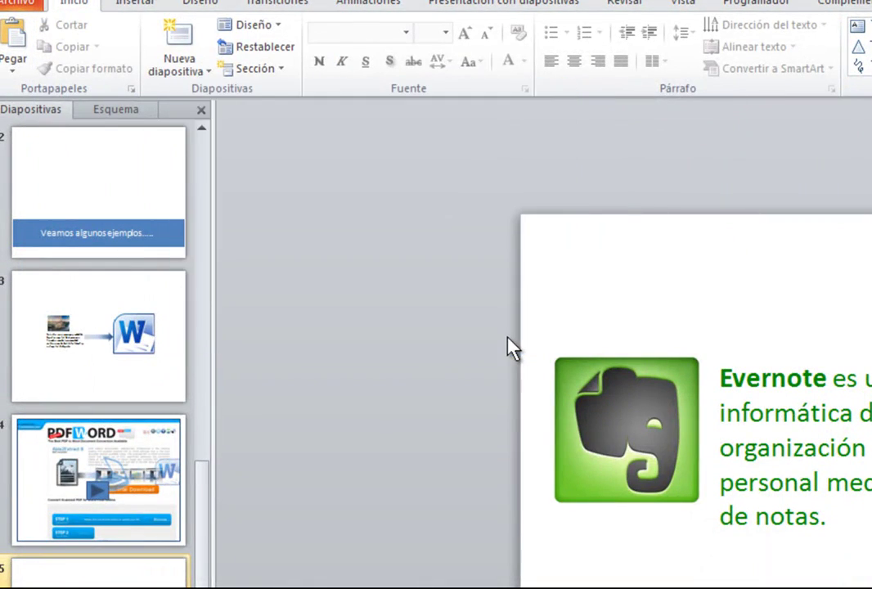